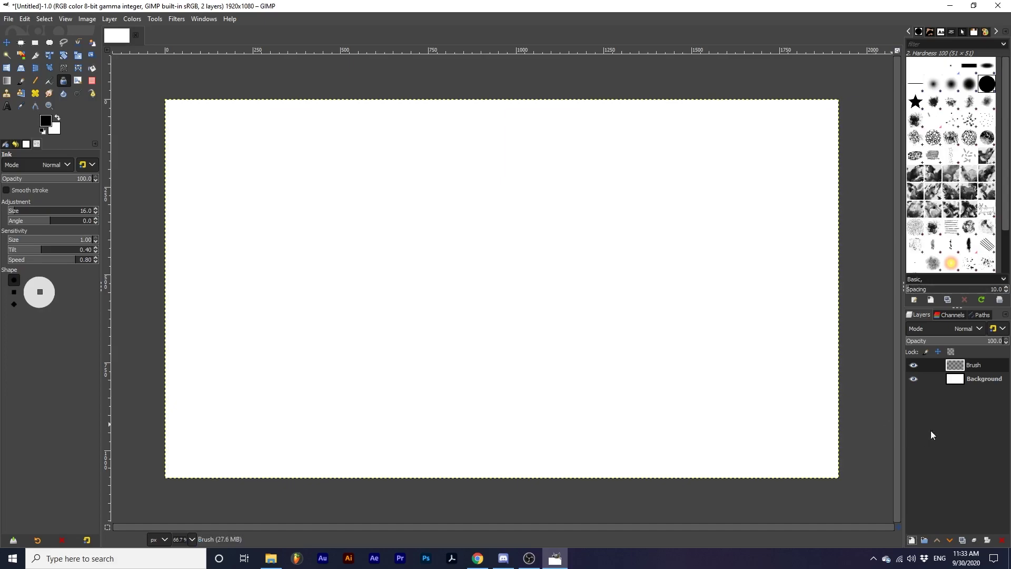
# Paint a horizontal black ink stroke near the top and two freehand ink lines
pyautogui.moveTo(240, 157); pyautogui.dragTo(447, 150)
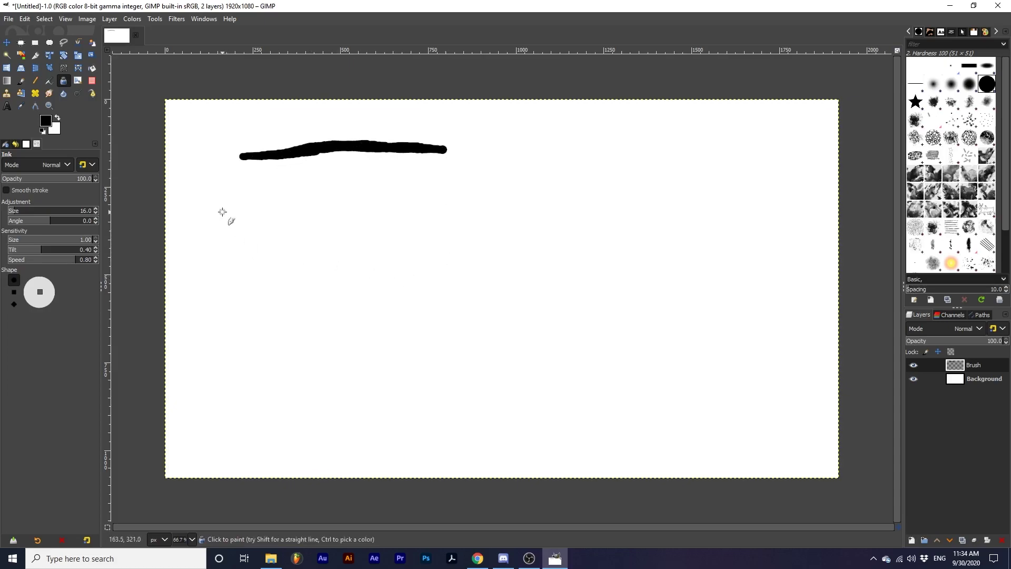
pyautogui.moveTo(222, 212)
pyautogui.mouseDown()
pyautogui.moveTo(283, 221)
pyautogui.moveTo(659, 136)
pyautogui.moveTo(403, 395)
pyautogui.mouseUp()
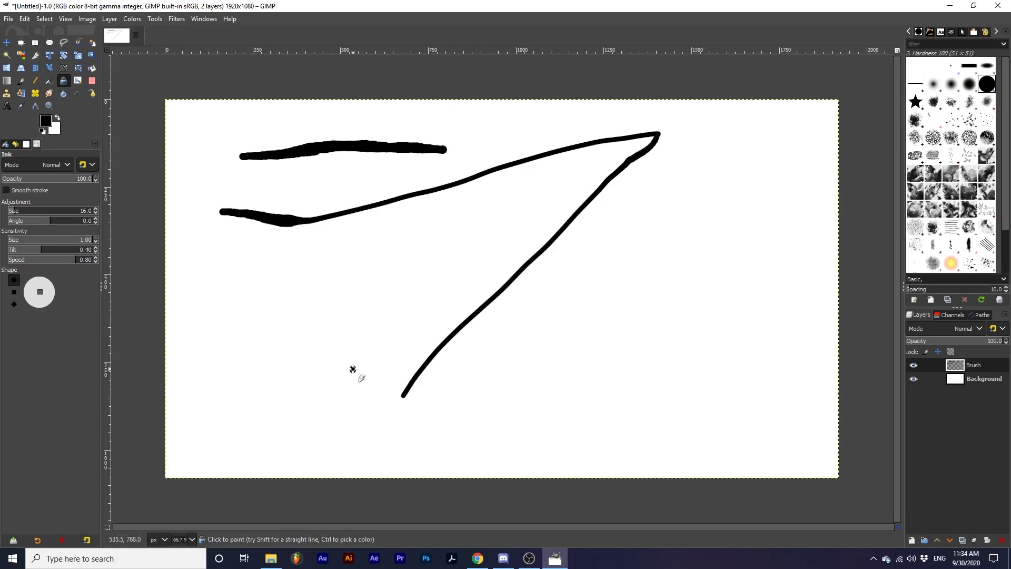
pyautogui.moveTo(352, 370)
pyautogui.mouseDown()
pyautogui.moveTo(359, 348)
pyautogui.moveTo(441, 280)
pyautogui.mouseUp()
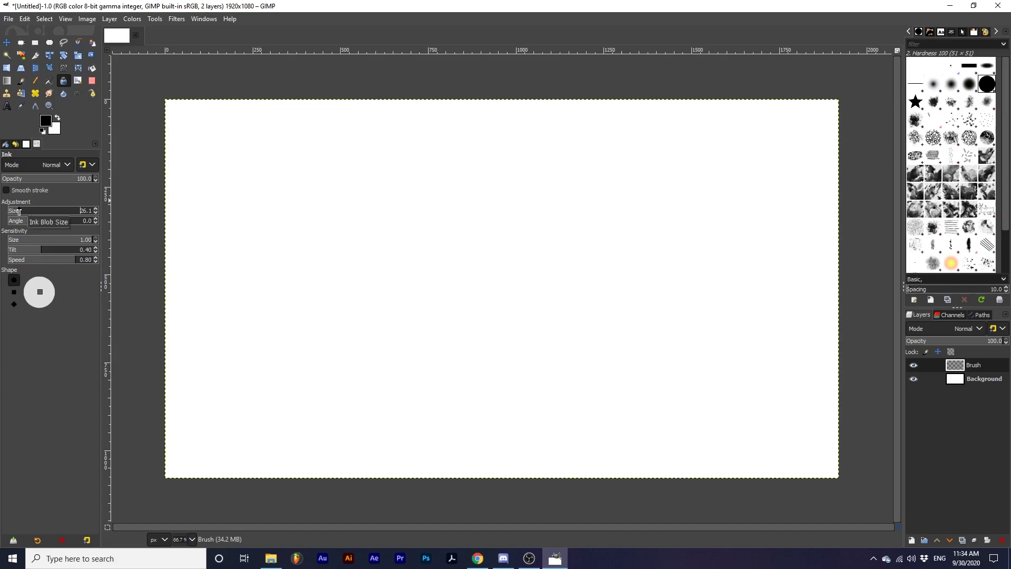
# Paint thin and thick vertical strokes, then set ink size 26.1 and speed sensitivity 0.00
pyautogui.moveTo(19, 212)
pyautogui.mouseDown()
pyautogui.moveTo(28, 215)
pyautogui.moveTo(15, 212)
pyautogui.mouseUp()
pyautogui.moveTo(269, 161); pyautogui.dragTo(266, 320)
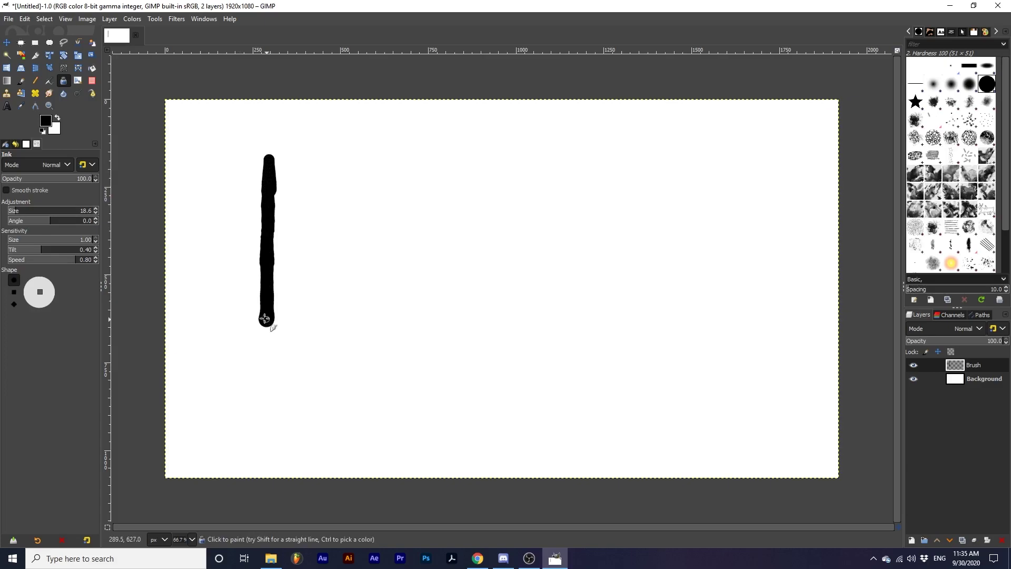
pyautogui.moveTo(18, 211); pyautogui.dragTo(31, 212)
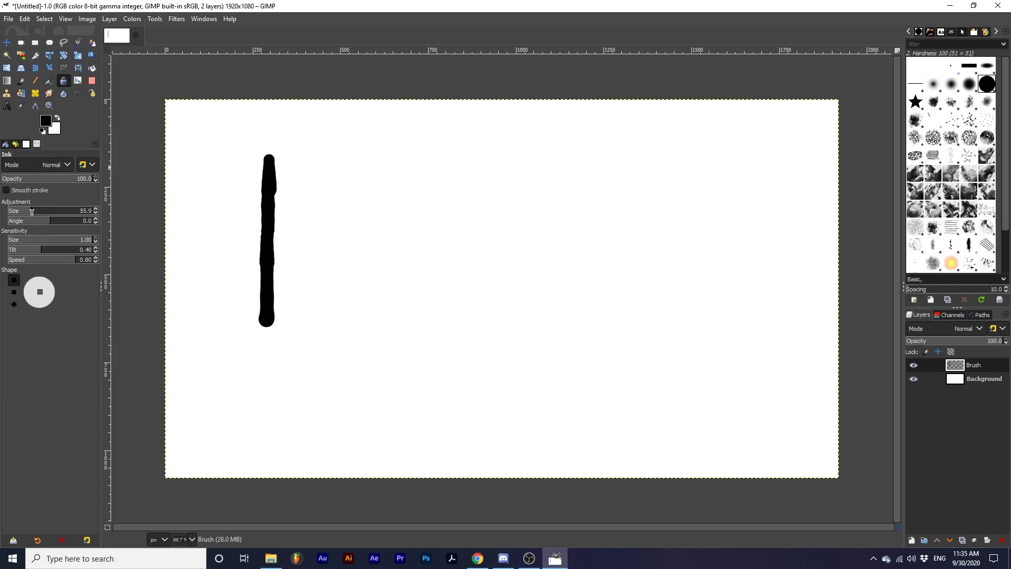
pyautogui.moveTo(327, 159); pyautogui.dragTo(332, 334)
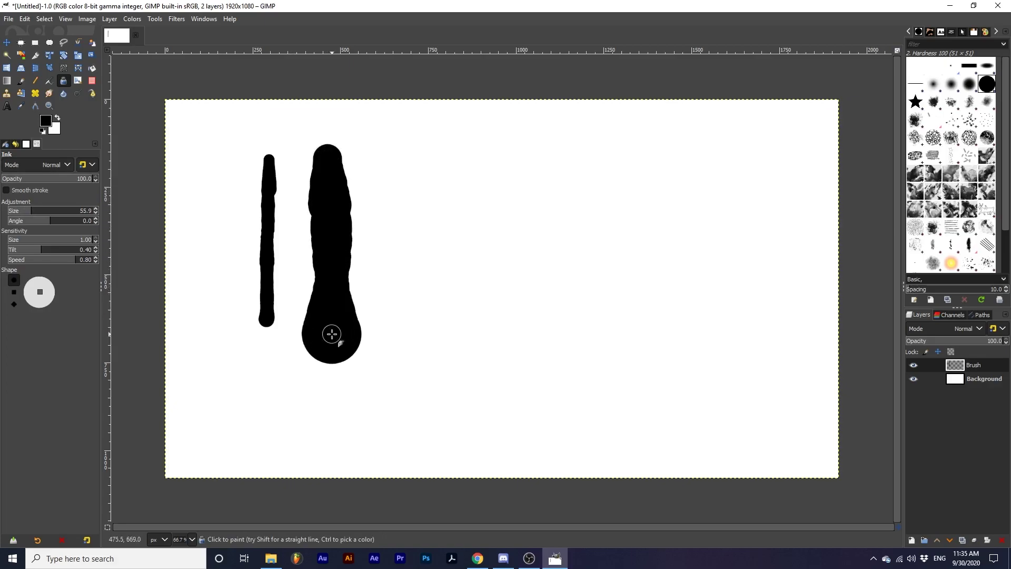
pyautogui.moveTo(31, 211); pyautogui.dragTo(20, 211)
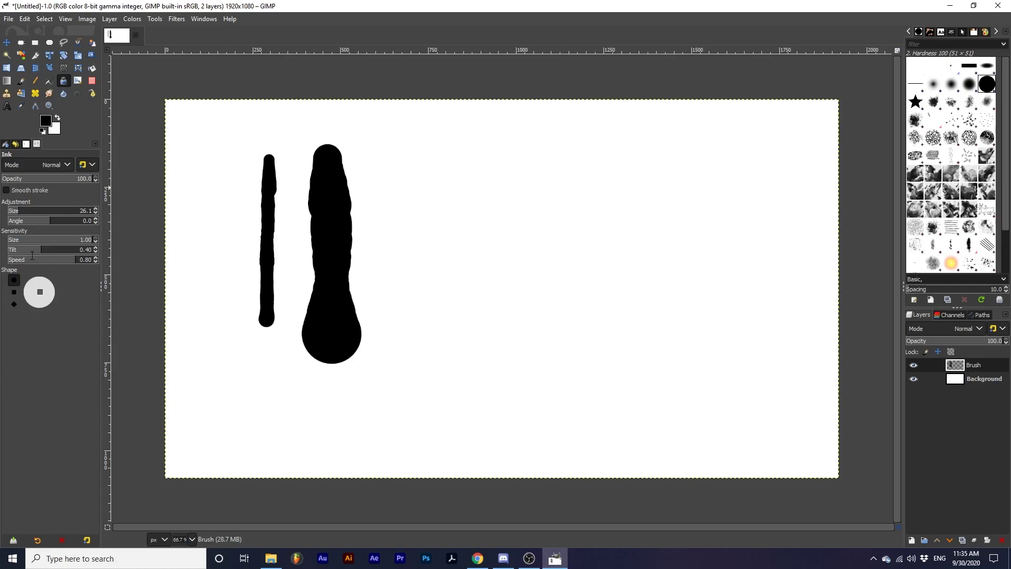
pyautogui.moveTo(33, 259); pyautogui.dragTo(6, 259)
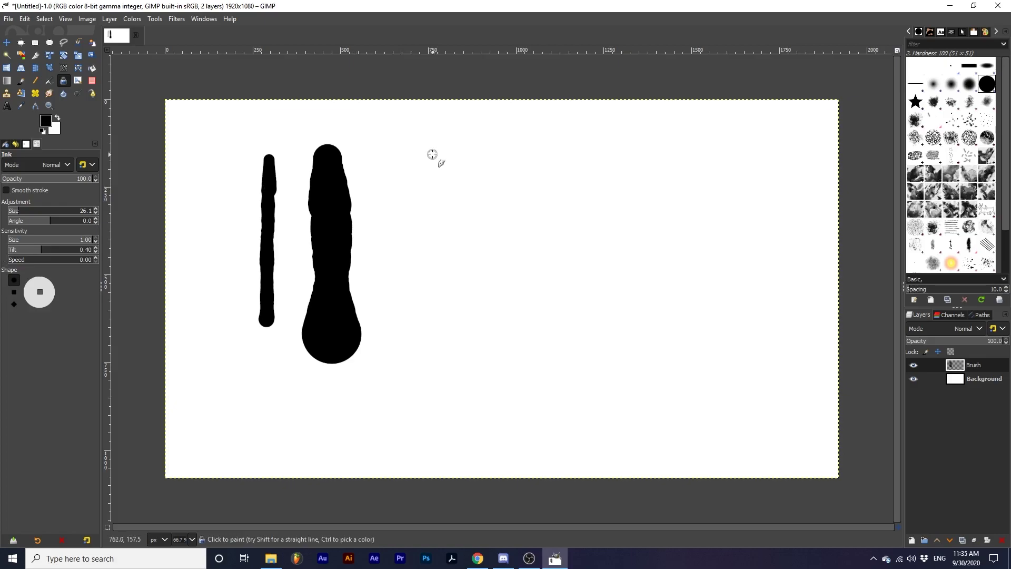
# Paint thick horizontal ink strokes with the blob angle tilted to 46.4
pyautogui.moveTo(433, 153); pyautogui.dragTo(553, 151)
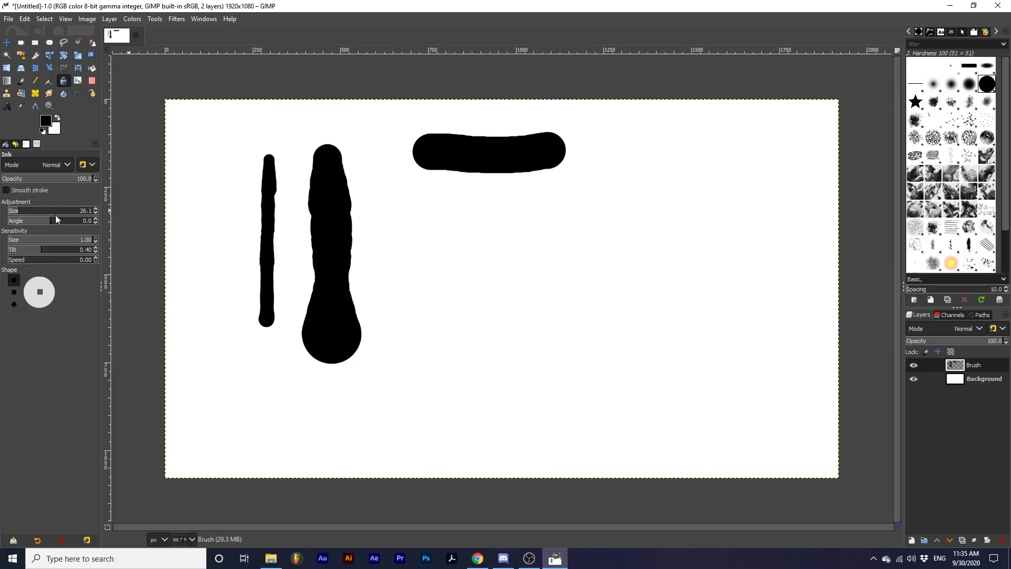
pyautogui.click(71, 219)
pyautogui.moveTo(405, 197); pyautogui.dragTo(577, 199)
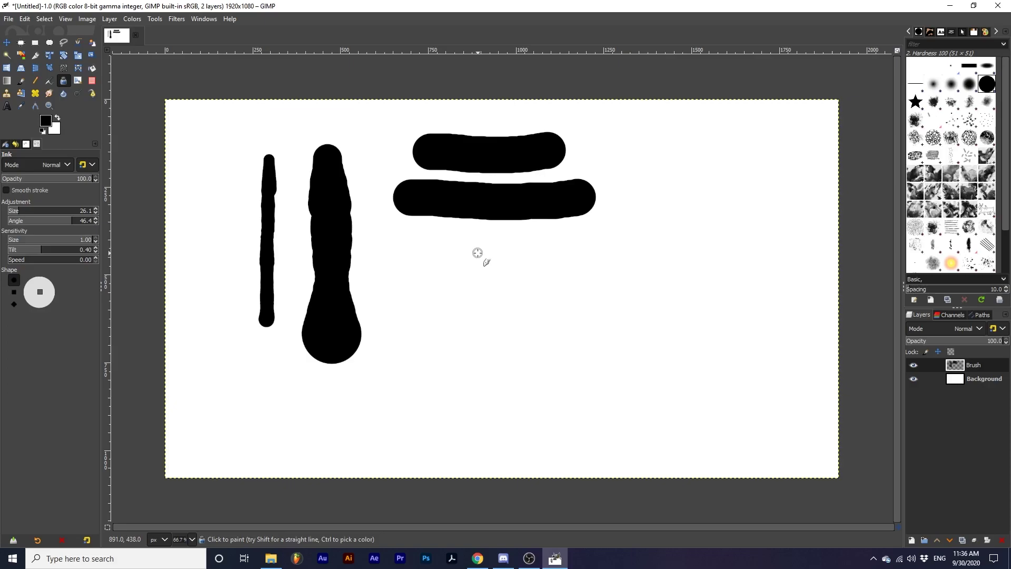
# Switch the ink blob to the square shape and paint two more strokes
pyautogui.click(14, 291)
pyautogui.moveTo(403, 252); pyautogui.dragTo(554, 248)
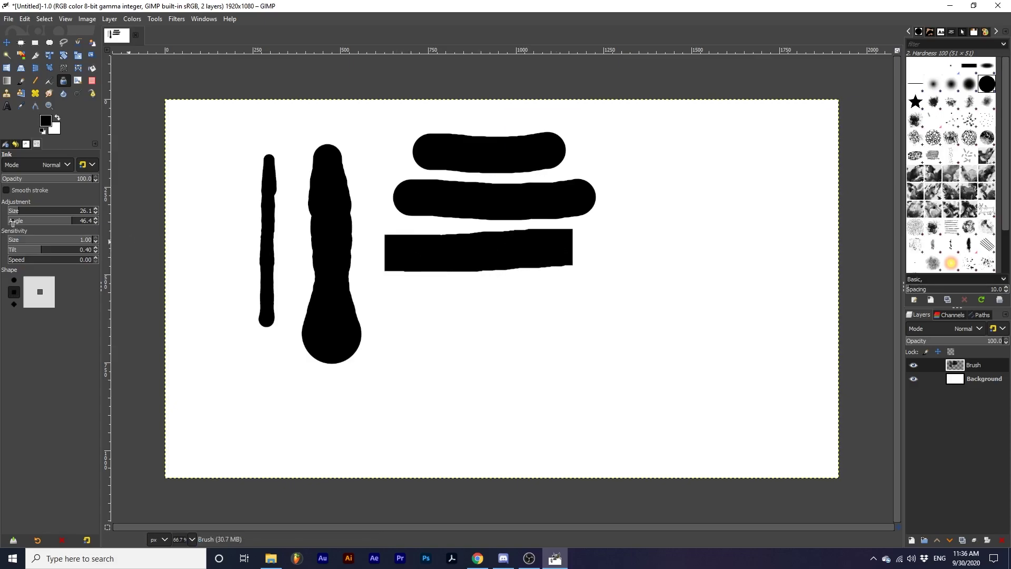
pyautogui.moveTo(393, 305)
pyautogui.mouseDown()
pyautogui.moveTo(555, 300)
pyautogui.moveTo(555, 333)
pyautogui.moveTo(503, 338)
pyautogui.mouseUp()
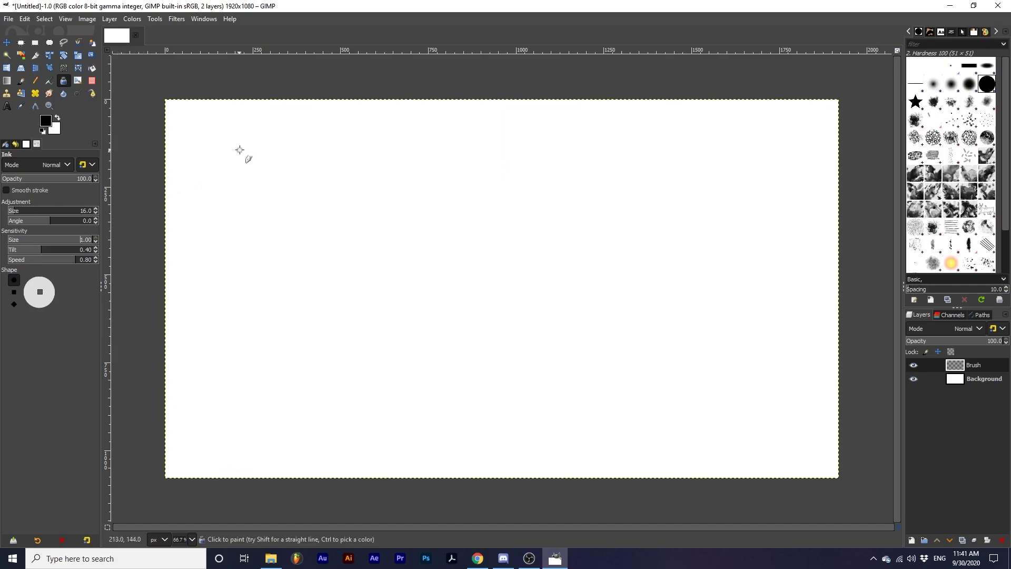
pyautogui.moveTo(240, 147); pyautogui.dragTo(236, 256)
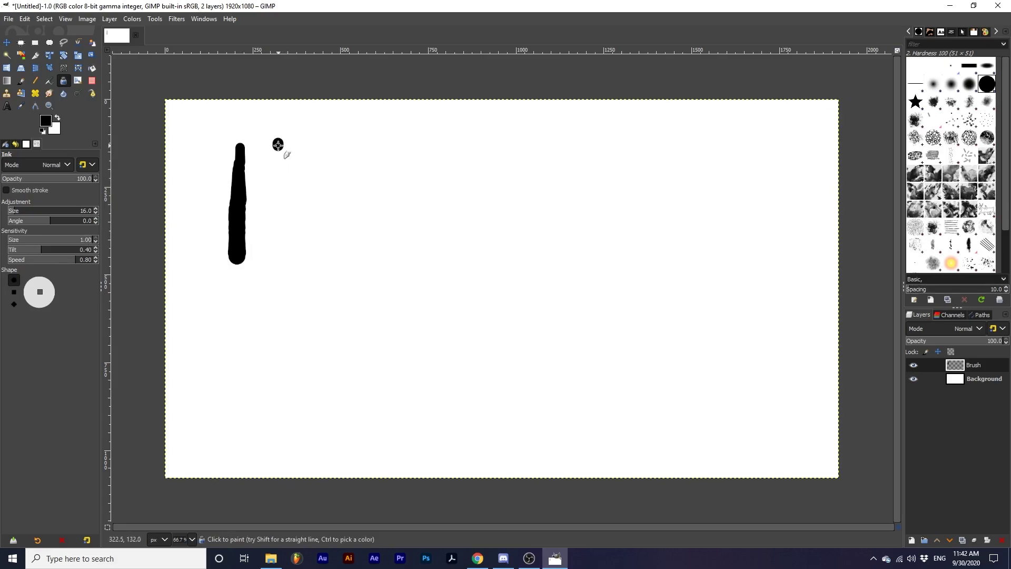
pyautogui.moveTo(278, 144); pyautogui.dragTo(277, 253)
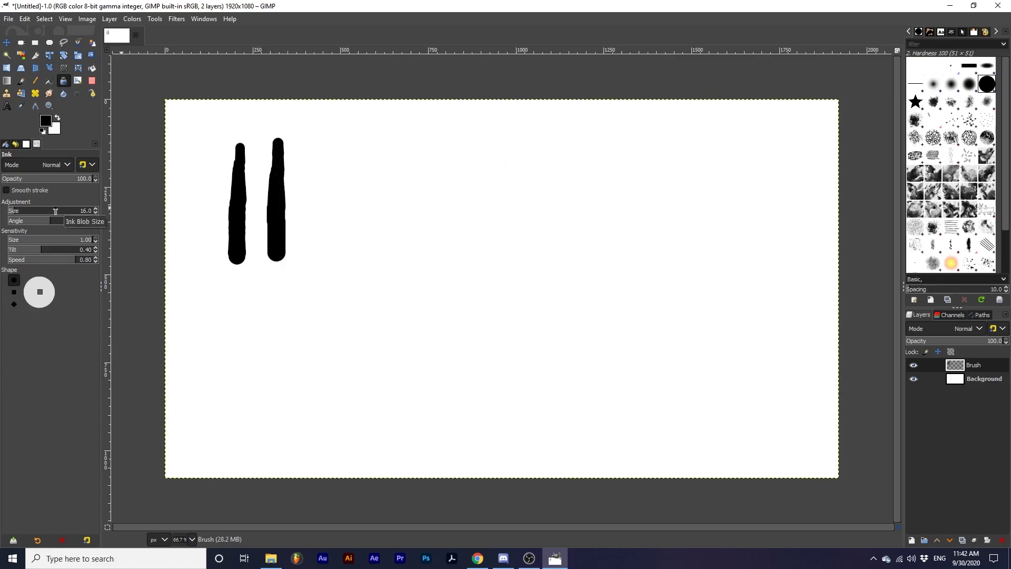
pyautogui.moveTo(70, 240); pyautogui.dragTo(13, 239)
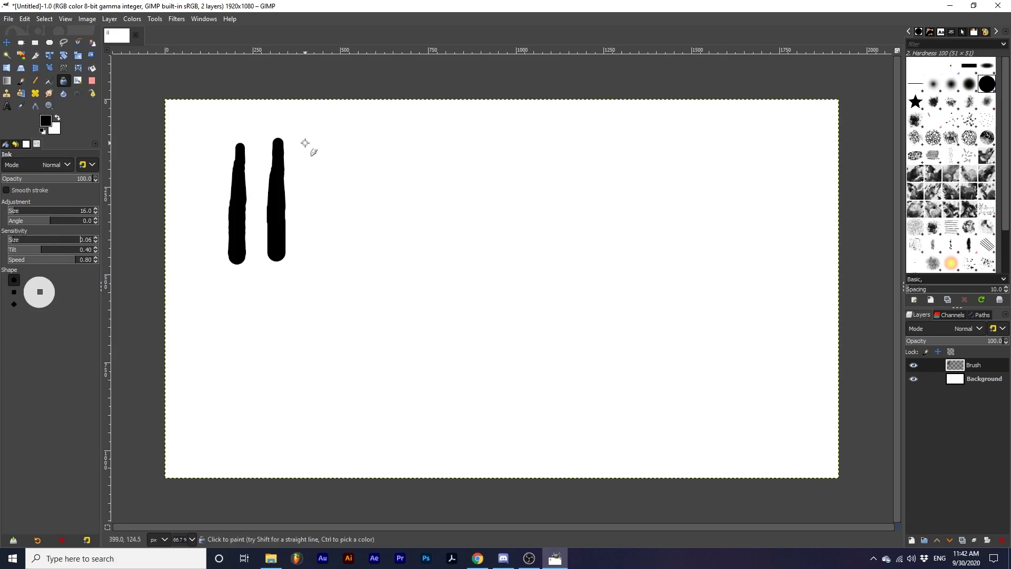
pyautogui.moveTo(305, 143); pyautogui.dragTo(311, 278)
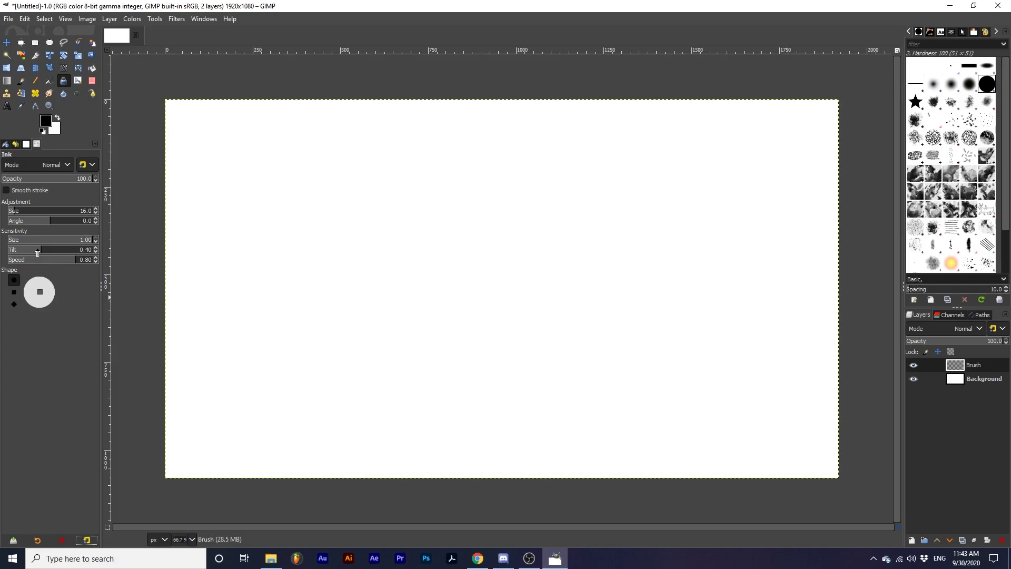
# At speed sensitivity 0.00, paint two round strokes and one square-tipped stroke
pyautogui.moveTo(45, 263); pyautogui.dragTo(2, 264)
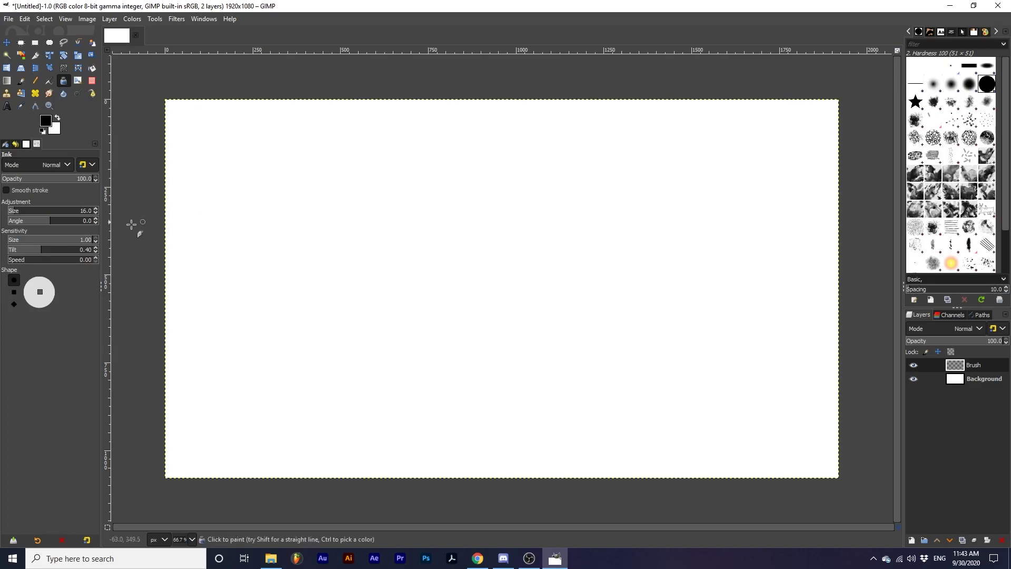
pyautogui.moveTo(272, 169); pyautogui.dragTo(392, 168)
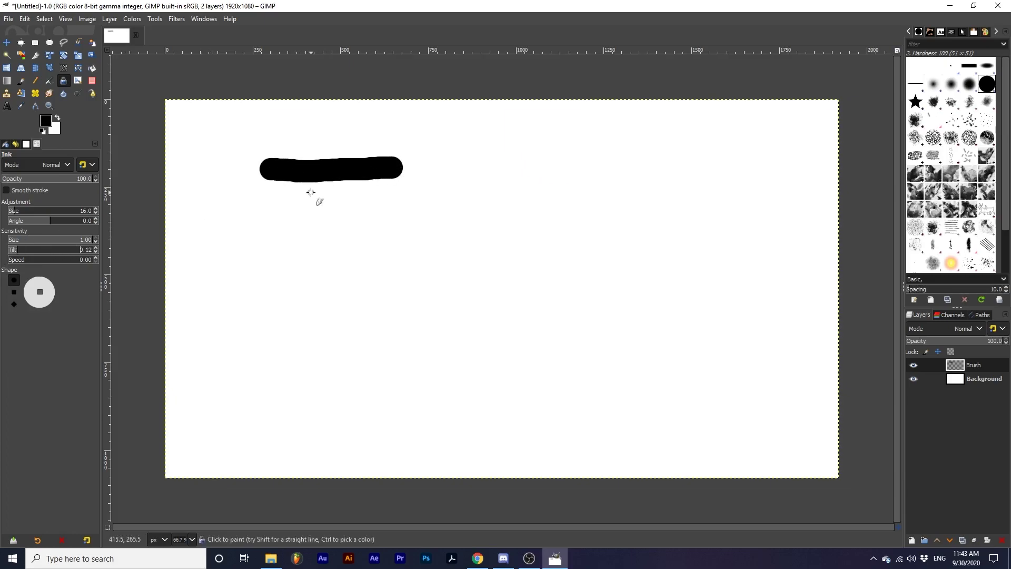
pyautogui.moveTo(260, 200); pyautogui.dragTo(390, 196)
pyautogui.click(14, 292)
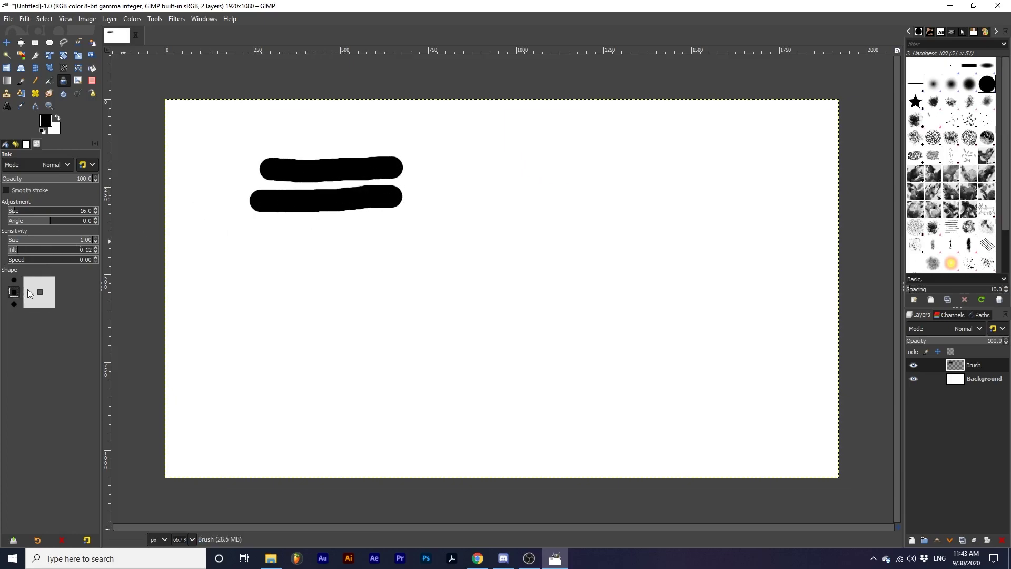
pyautogui.moveTo(253, 247); pyautogui.dragTo(579, 242)
# Raise tilt sensitivity, set size about 42 and angle -38.6, and paint a wide stroke
pyautogui.click(82, 249)
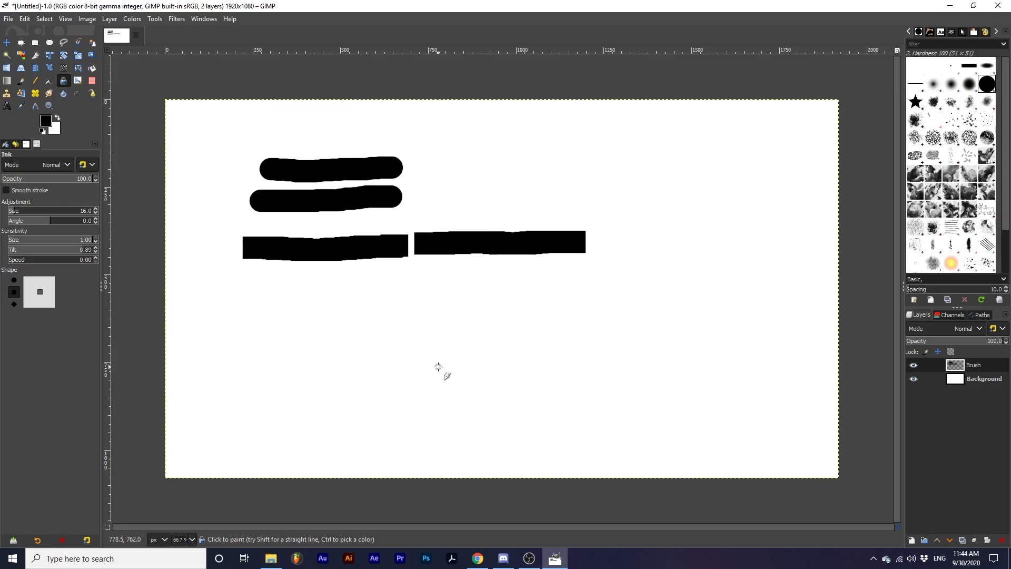
pyautogui.moveTo(31, 211); pyautogui.dragTo(25, 210)
pyautogui.moveTo(46, 222); pyautogui.dragTo(30, 223)
pyautogui.moveTo(418, 301); pyautogui.dragTo(568, 302)
# With angle 40.8 and tilt sensitivity 0.23, paint a vertical and an angled stroke
pyautogui.moveTo(68, 220); pyautogui.dragTo(69, 221)
pyautogui.moveTo(55, 249); pyautogui.dragTo(27, 249)
pyautogui.moveTo(285, 323)
pyautogui.mouseDown()
pyautogui.moveTo(295, 325)
pyautogui.moveTo(293, 398)
pyautogui.mouseUp()
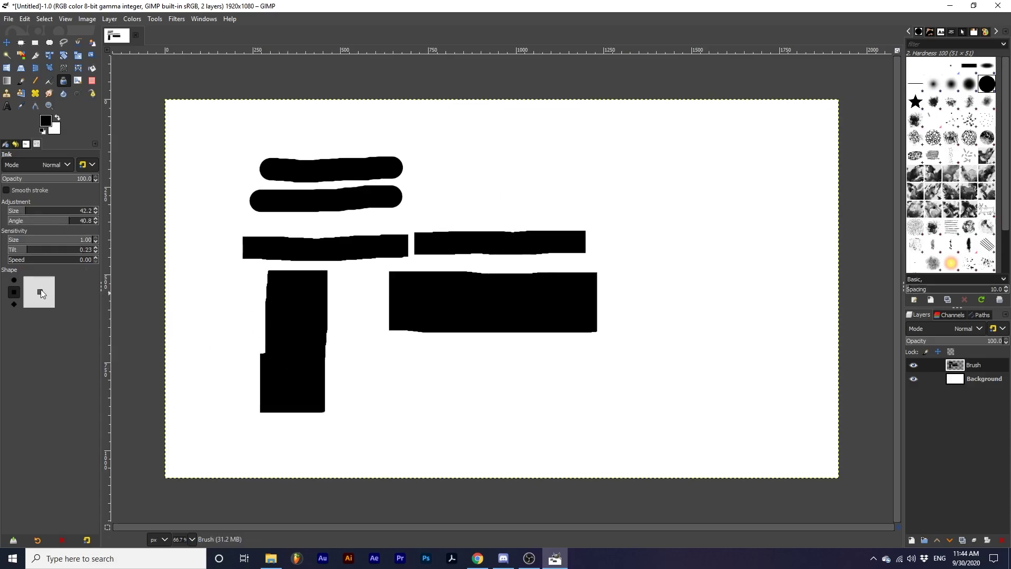
pyautogui.moveTo(354, 375); pyautogui.dragTo(498, 386)
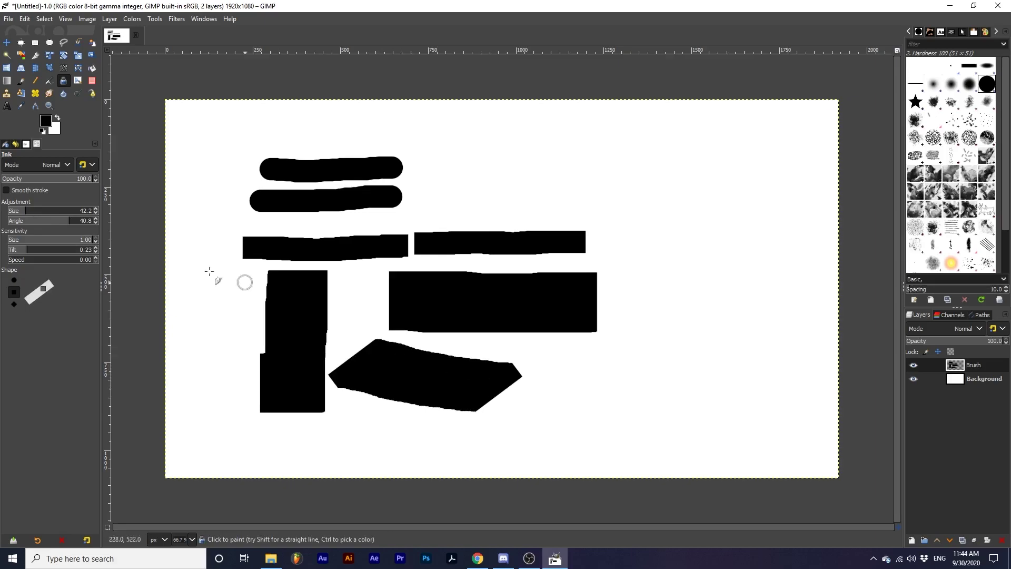
# Set angle -38.6 and tilt sensitivity 0.66, then paint another angled stroke
pyautogui.click(32, 223)
pyautogui.moveTo(32, 223); pyautogui.dragTo(63, 250)
pyautogui.moveTo(712, 369); pyautogui.dragTo(559, 381)
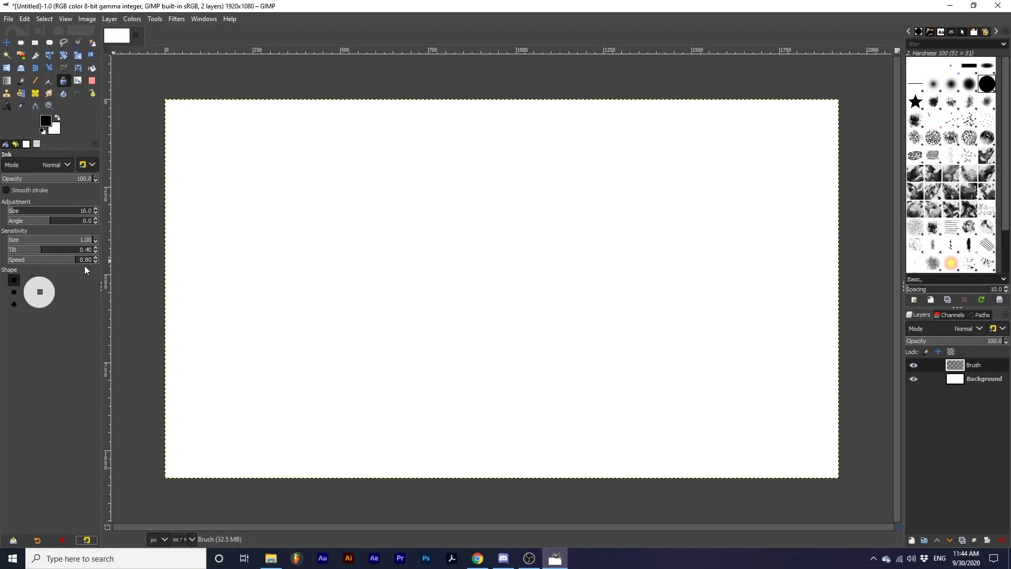
# Paint curved ink strokes at speed sensitivities 0, 0.14 and 0.79
pyautogui.moveTo(16, 260); pyautogui.dragTo(6, 260)
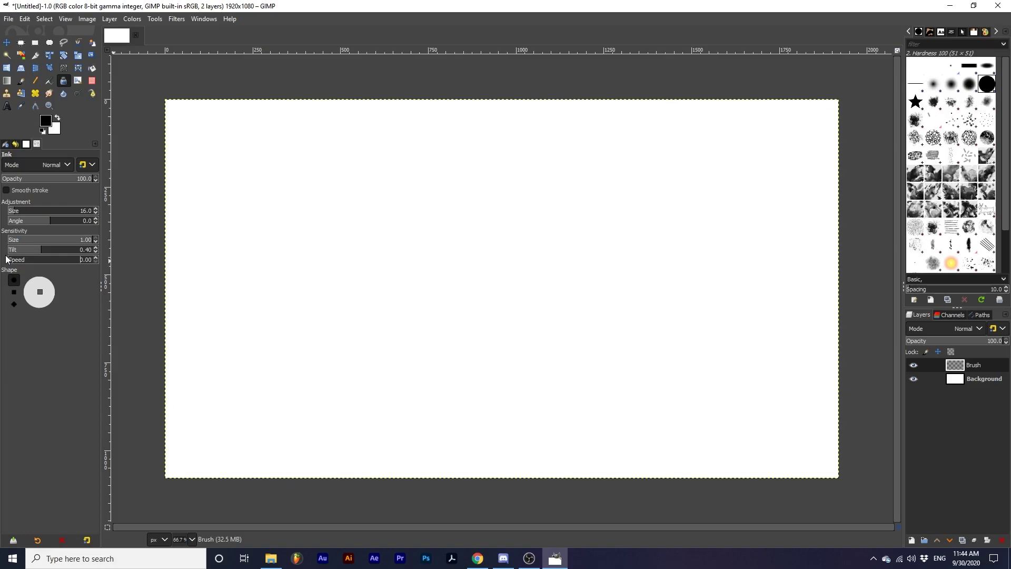
pyautogui.moveTo(251, 135)
pyautogui.mouseDown()
pyautogui.moveTo(224, 190)
pyautogui.moveTo(231, 218)
pyautogui.moveTo(538, 135)
pyautogui.mouseUp()
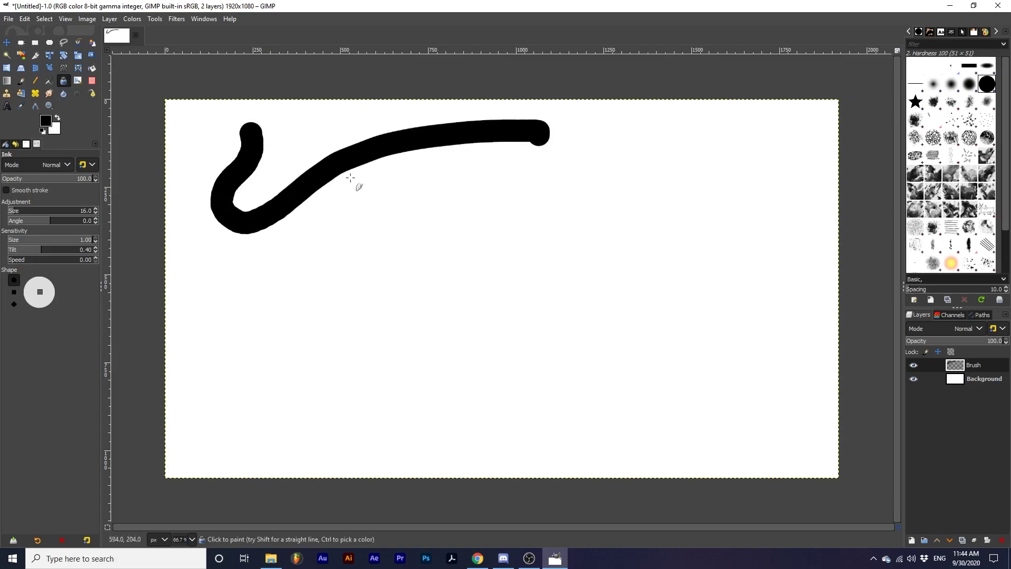
pyautogui.moveTo(9, 261); pyautogui.dragTo(22, 260)
pyautogui.moveTo(202, 262)
pyautogui.mouseDown()
pyautogui.moveTo(232, 287)
pyautogui.moveTo(700, 220)
pyautogui.mouseUp()
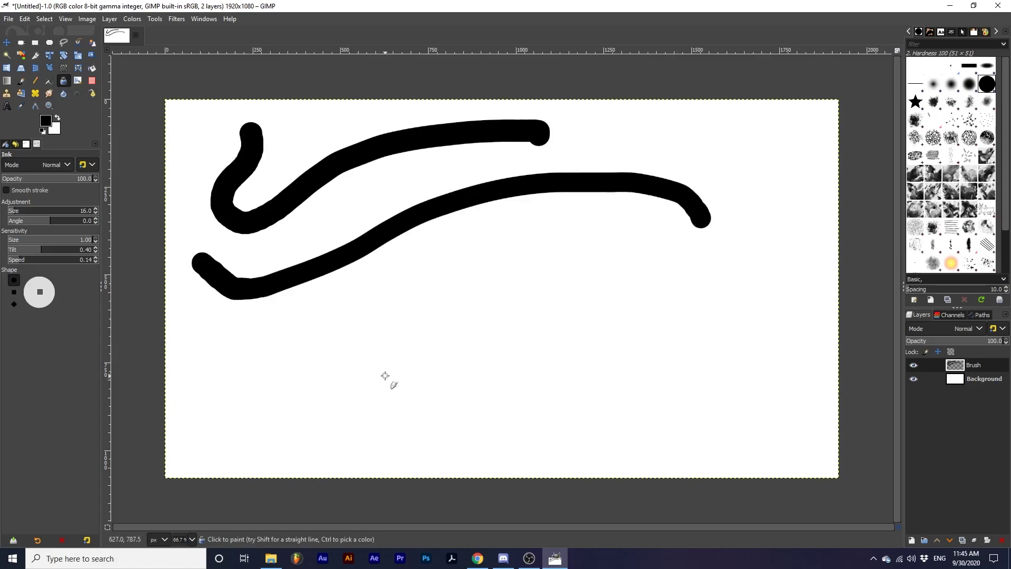
pyautogui.moveTo(39, 264); pyautogui.dragTo(75, 264)
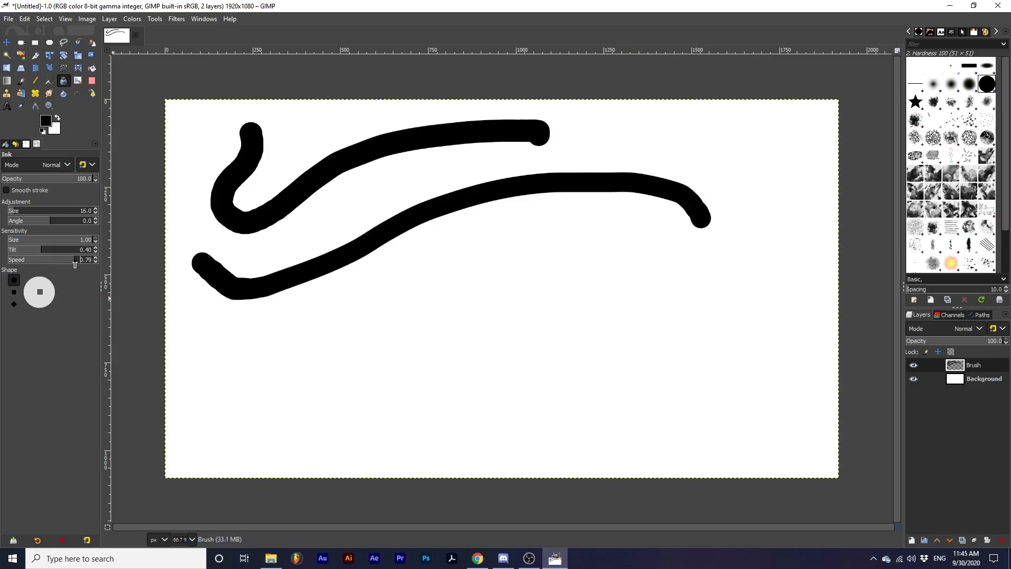
pyautogui.moveTo(226, 337)
pyautogui.mouseDown()
pyautogui.moveTo(283, 340)
pyautogui.moveTo(496, 274)
pyautogui.moveTo(594, 264)
pyautogui.moveTo(560, 296)
pyautogui.moveTo(515, 305)
pyautogui.moveTo(343, 395)
pyautogui.mouseUp()
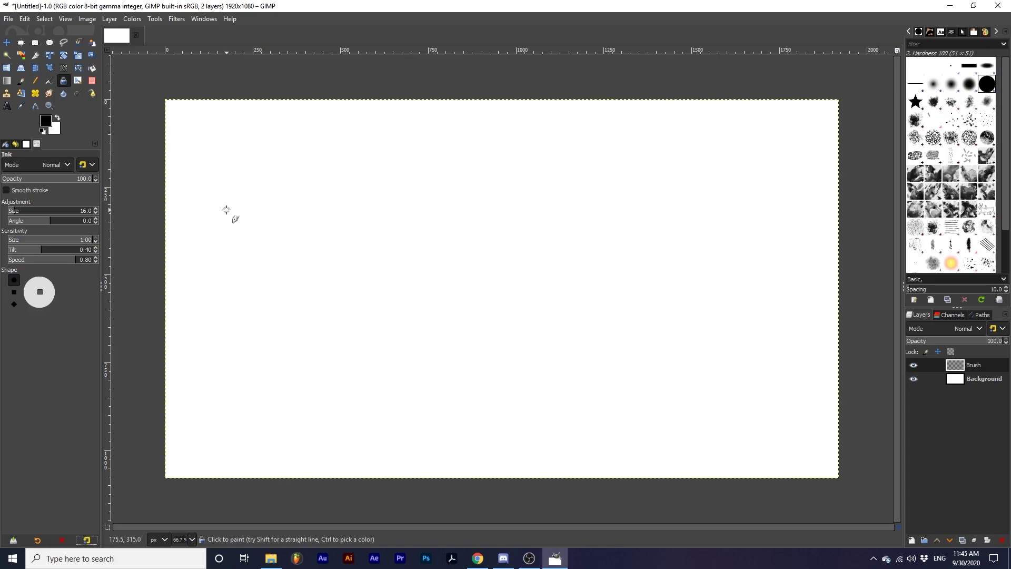
# Stamp a small row of circle, square and diamond ink dots
pyautogui.click(280, 208)
pyautogui.click(14, 293)
pyautogui.click(288, 208)
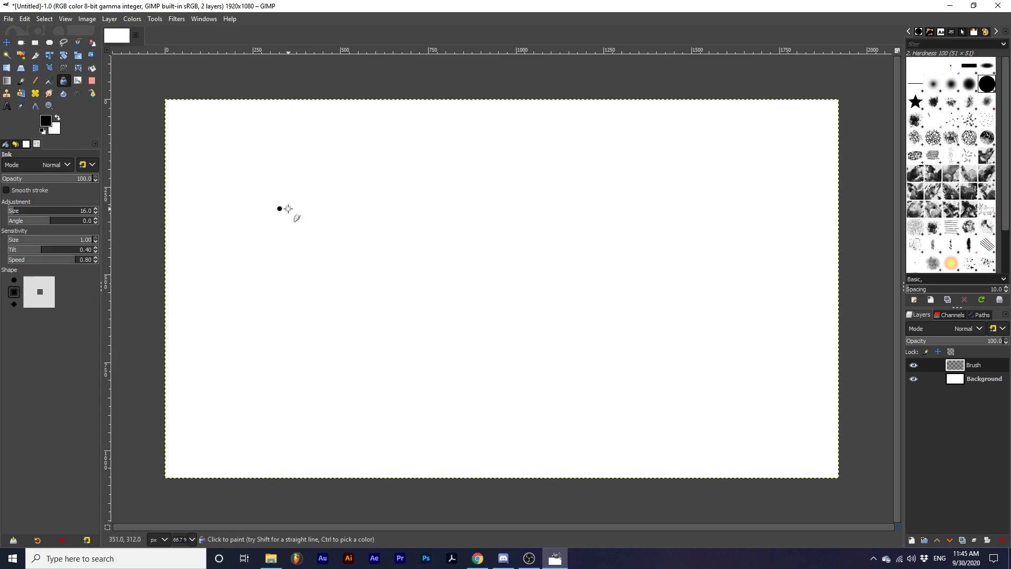
pyautogui.click(13, 304)
pyautogui.click(298, 209)
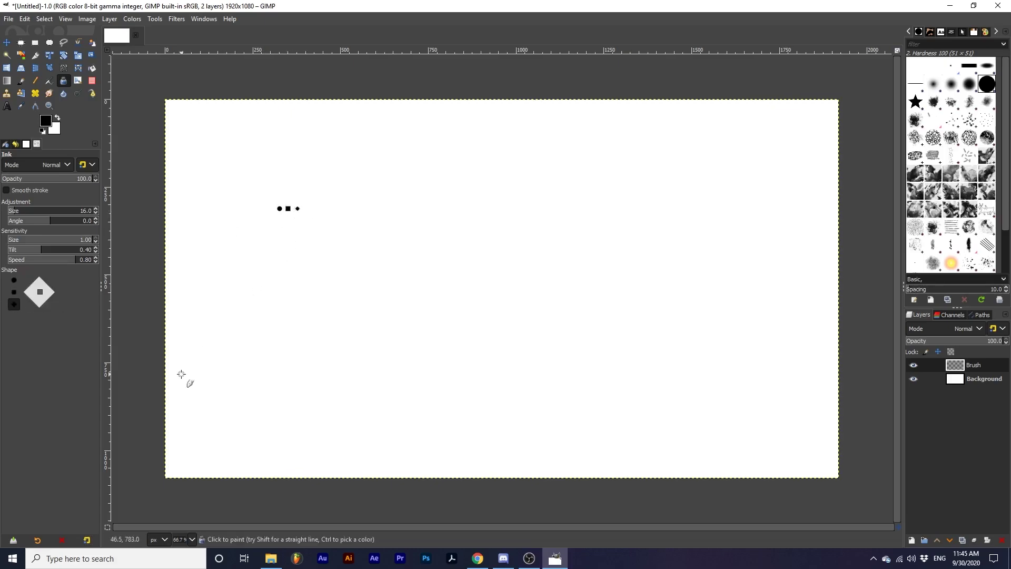
# Stamp a larger row of diamond, square and circle dots below
pyautogui.click(432, 272)
pyautogui.click(411, 273)
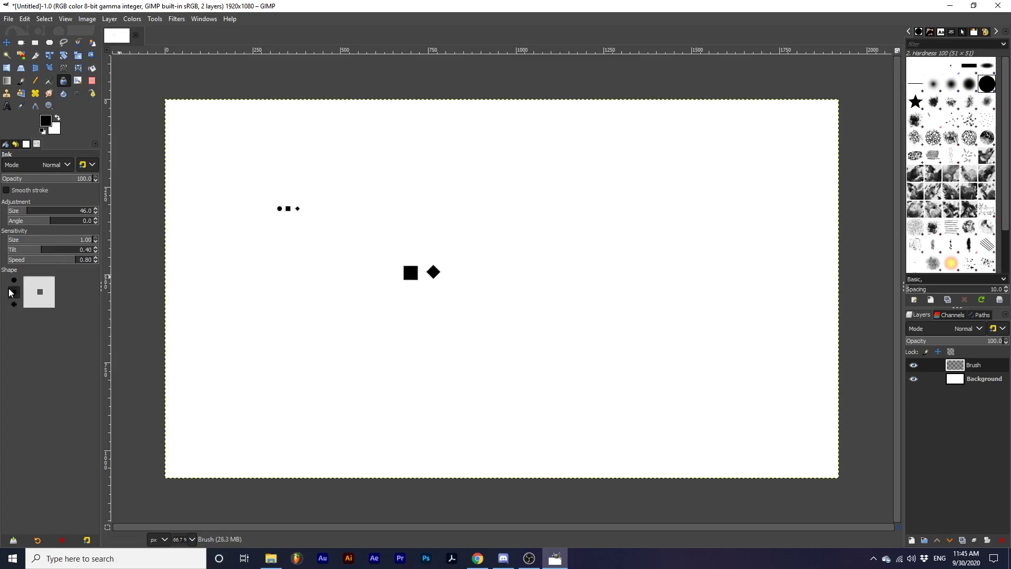
pyautogui.click(14, 280)
pyautogui.click(386, 273)
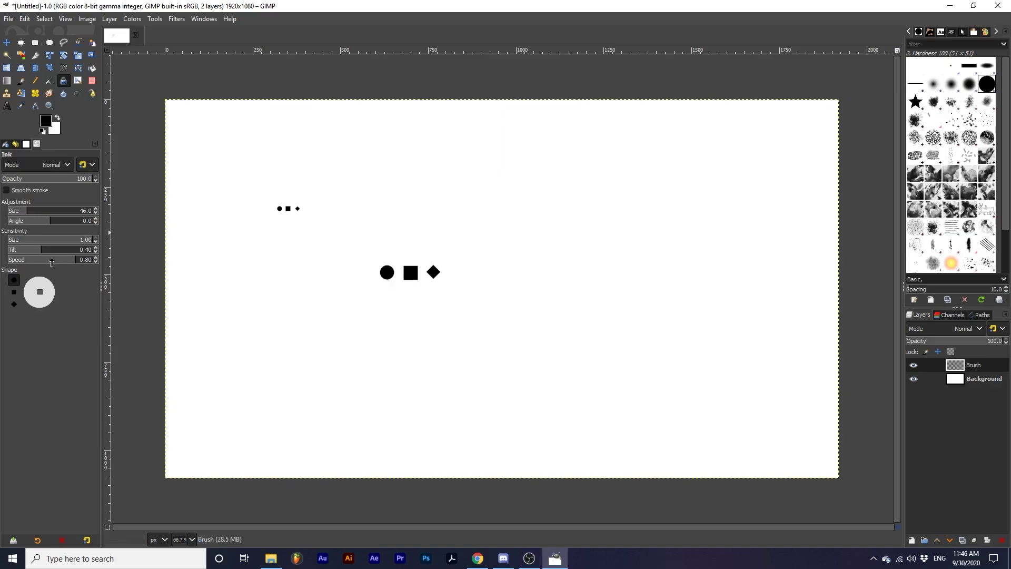
# Stretch the ink blob into a thin vertical ellipse and select the diamond shape
pyautogui.moveTo(39, 292); pyautogui.dragTo(39, 289)
pyautogui.click(14, 291)
pyautogui.click(13, 304)
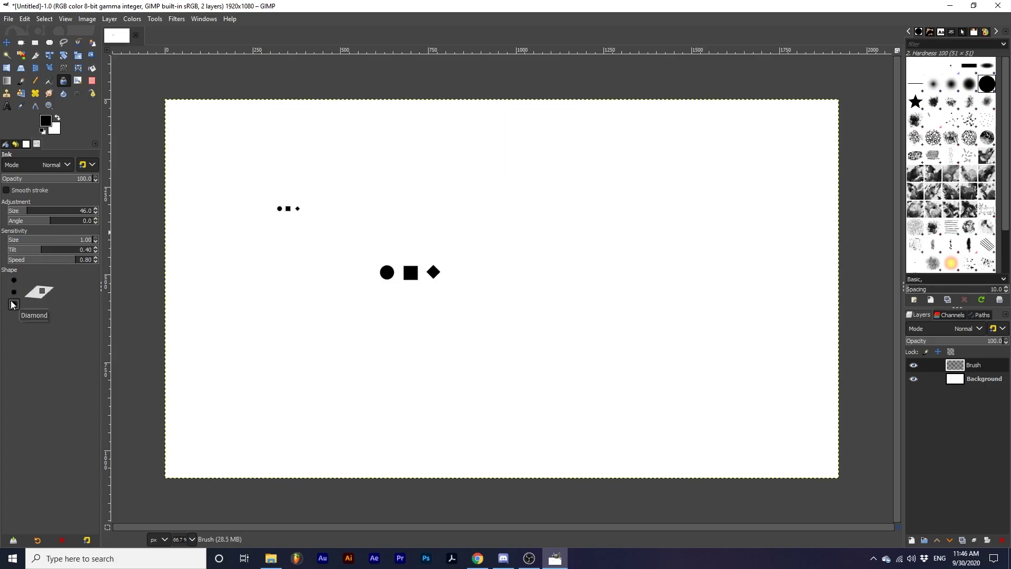
# Paint a tall, ragged diamond-blob stroke slanting down right of the shape rows
pyautogui.moveTo(463, 158); pyautogui.dragTo(499, 272)
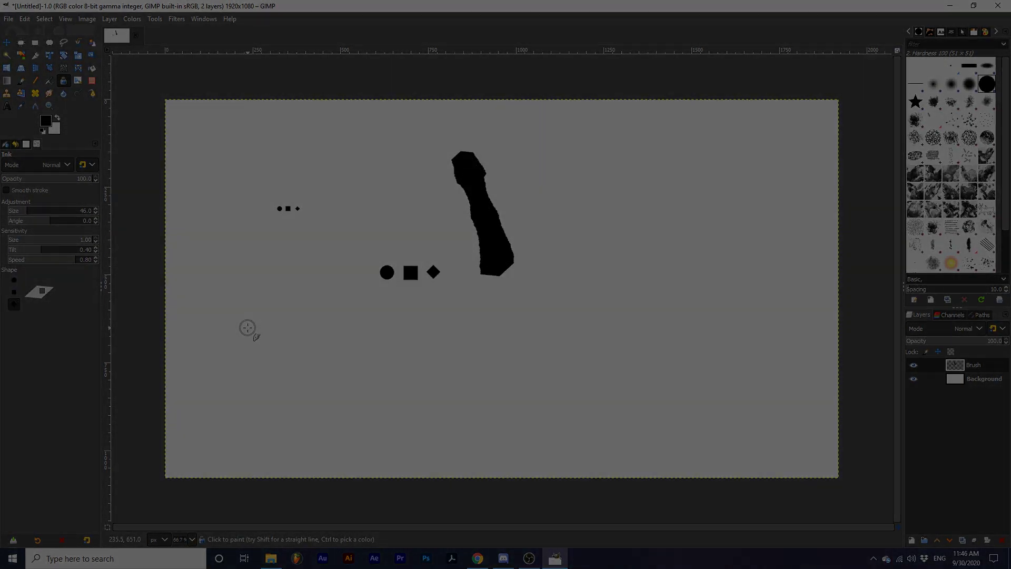